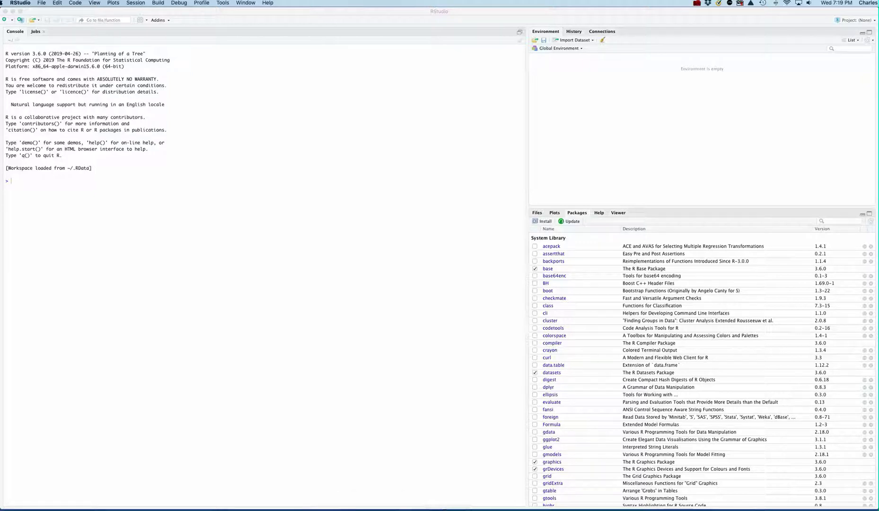
Load the SSDforR package from the system library list
click(284, 236)
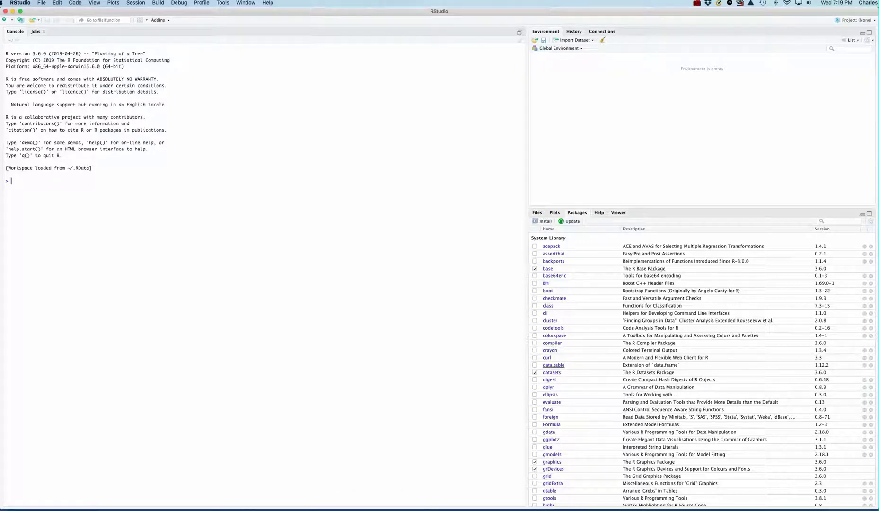
scroll(553, 365, down, 15)
scroll(701, 369, down, 10)
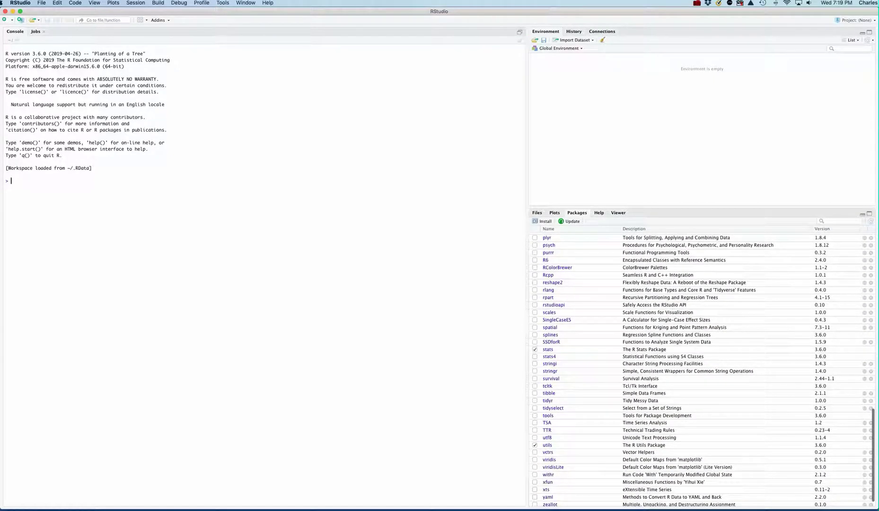
scroll(701, 369, down, 2)
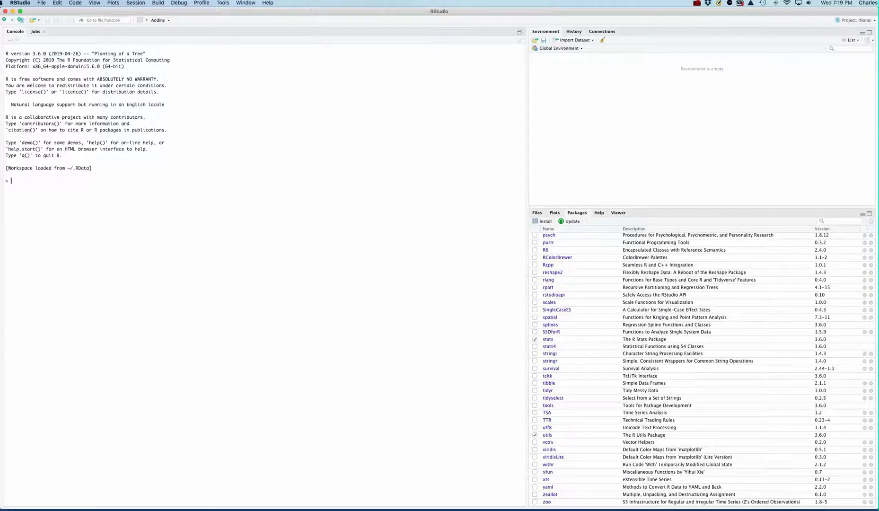
click(535, 332)
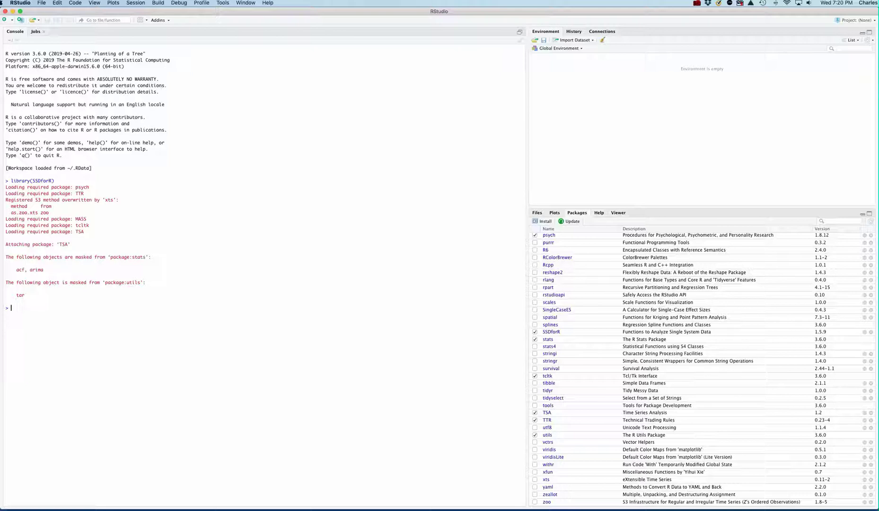
Run Getcsv() and import Jennyab.csv from the SSDforR folder on the Desktop
text(Getcs)
key(Tab)
key(Return)
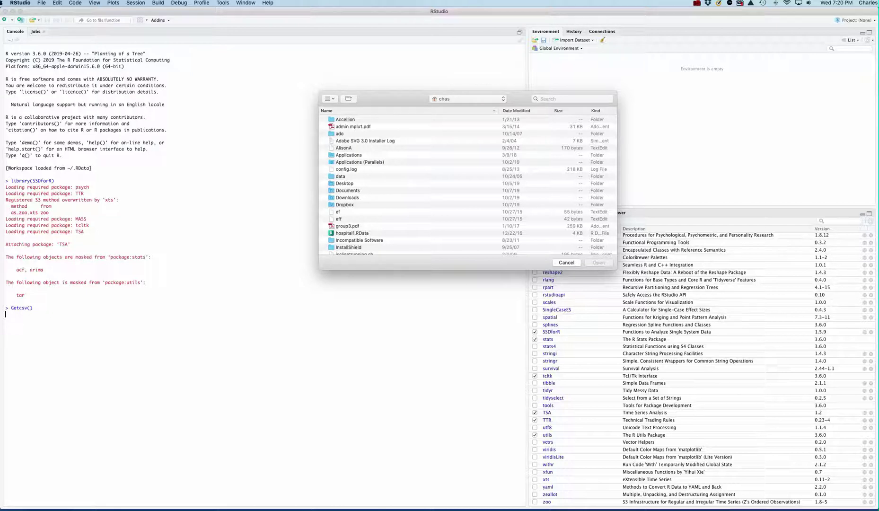
right_click(351, 184)
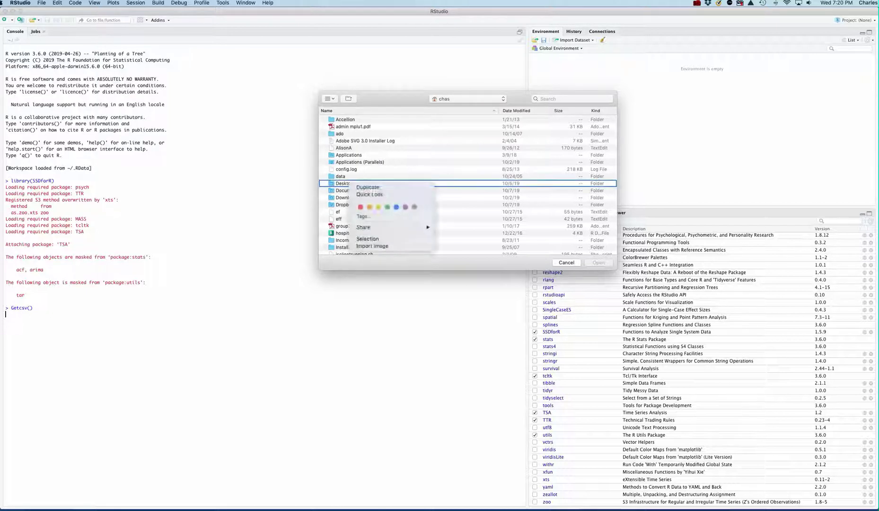
right_click(350, 184)
key(Escape)
double_click(343, 183)
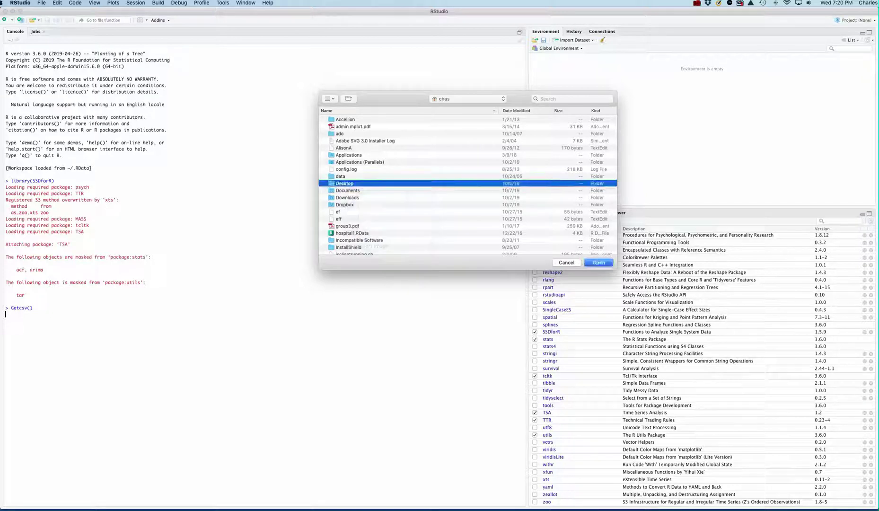
scroll(467, 184, down, 3)
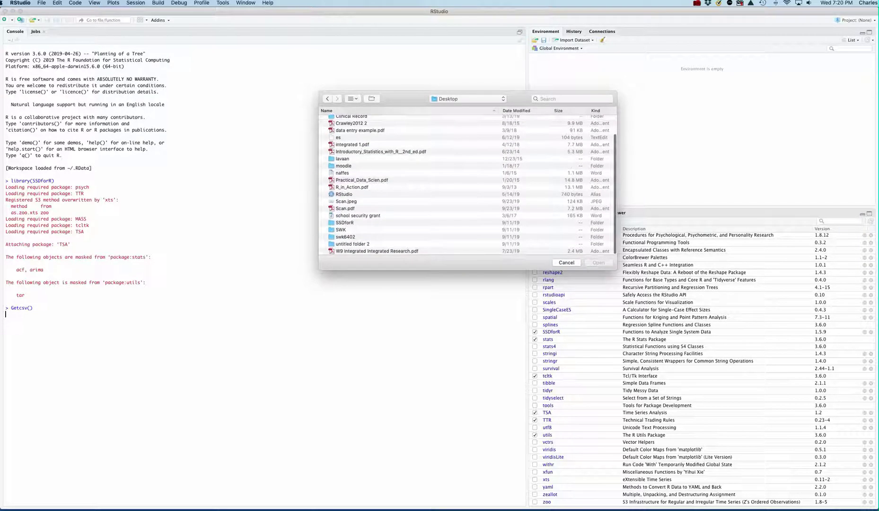
double_click(345, 223)
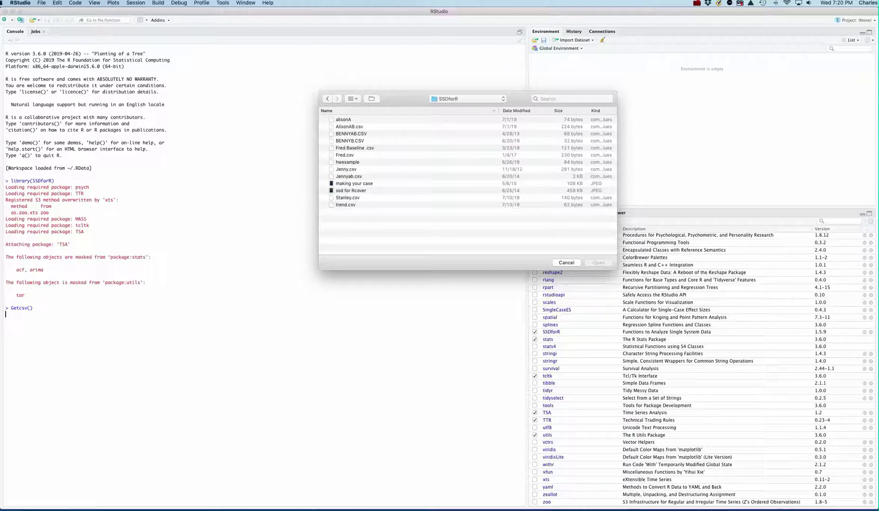
double_click(349, 176)
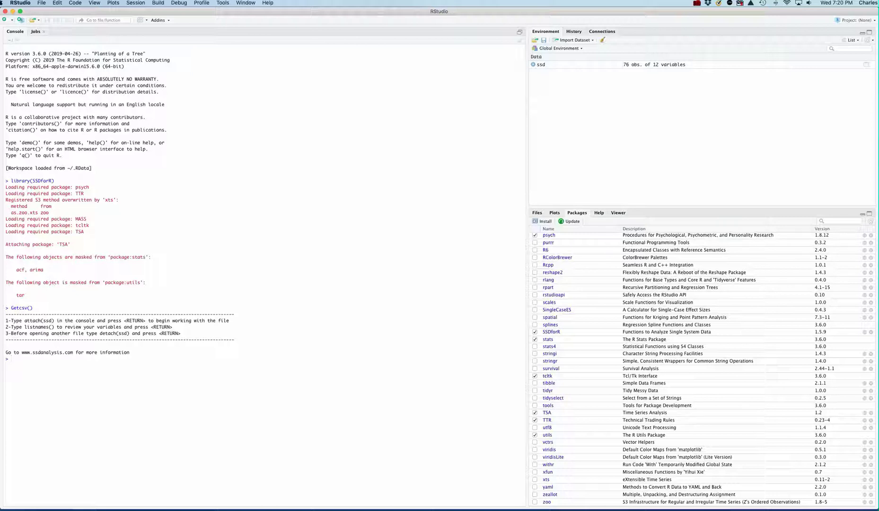
Attach the imported dataset with attach(ssd) and look through its rows using View(ssd)
text(attach(ssd)
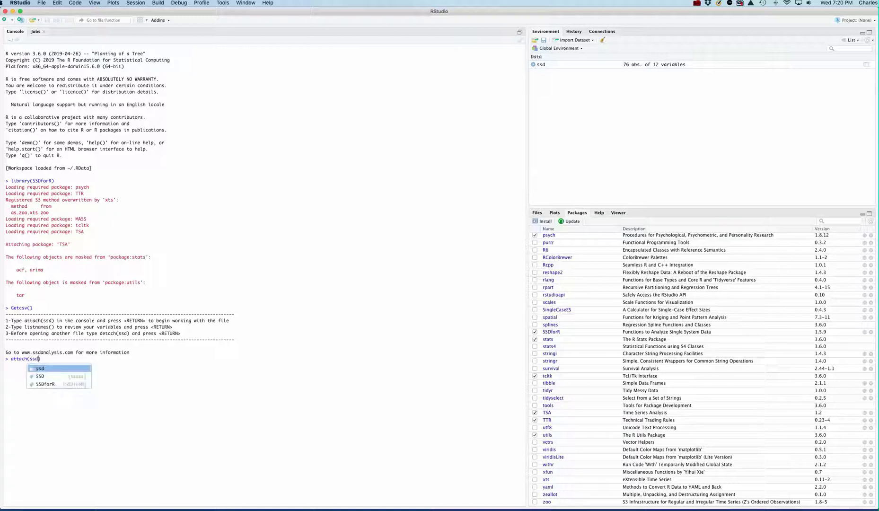
key(Return)
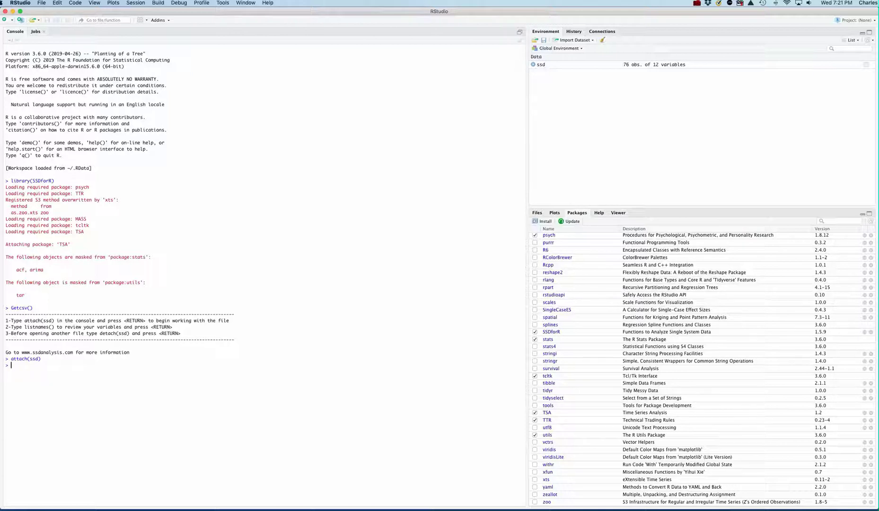
text(View(ssd))
key(Return)
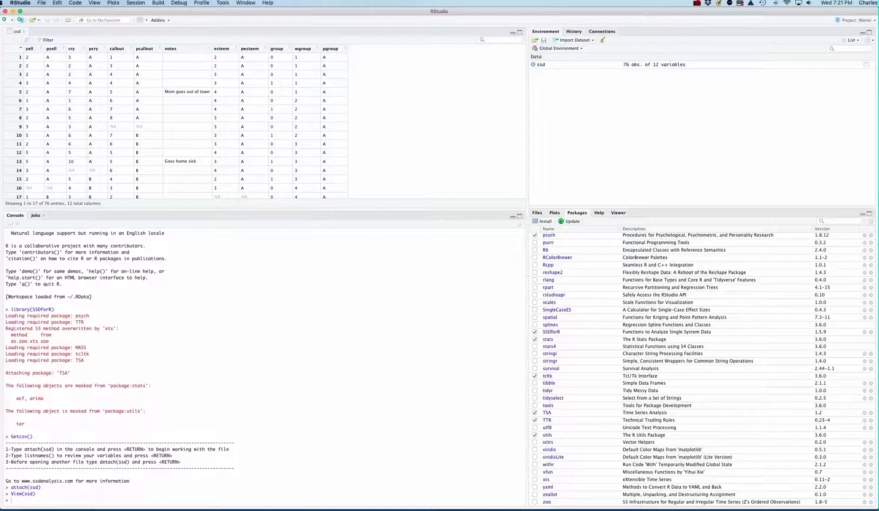
scroll(175, 123, down, 1)
scroll(175, 123, up, 1)
scroll(177, 125, down, 5)
scroll(176, 125, down, 10)
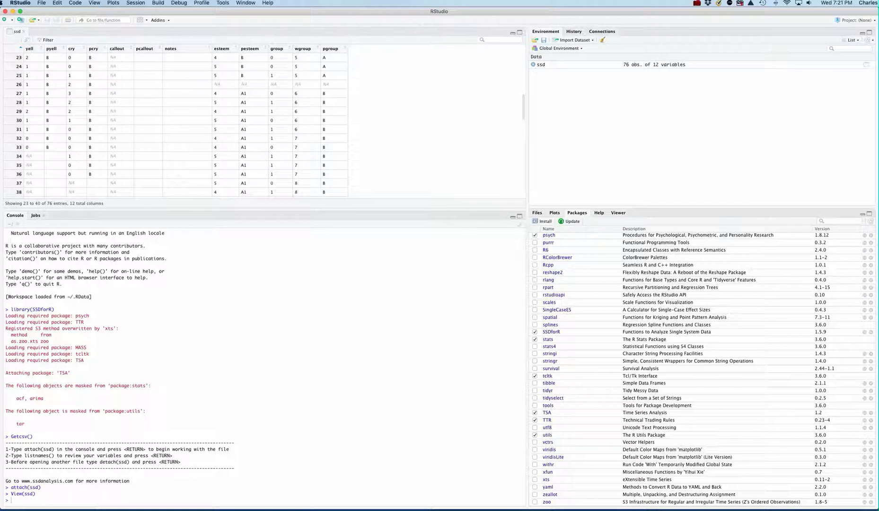
scroll(175, 125, up, 14)
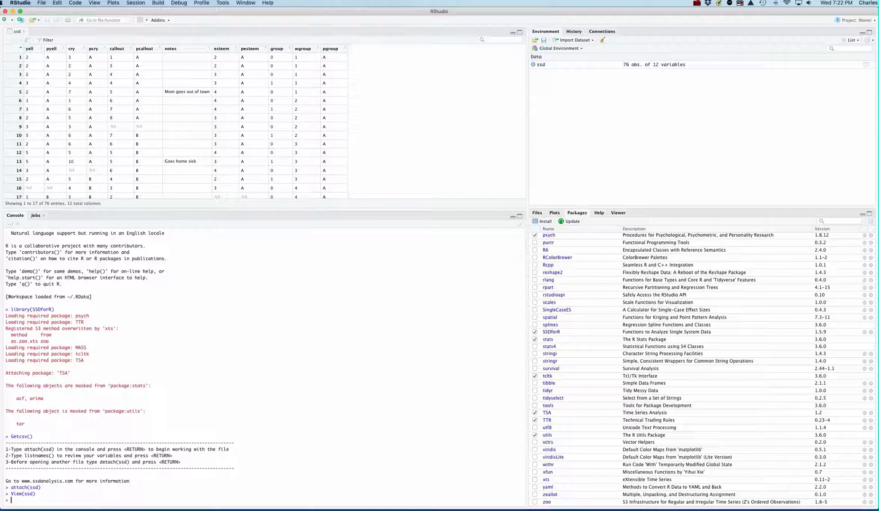
Compute the PAND effect size for a desired decrease in yelling by running PANDbelow(yell,pyell,"A","B")
text(PAND)
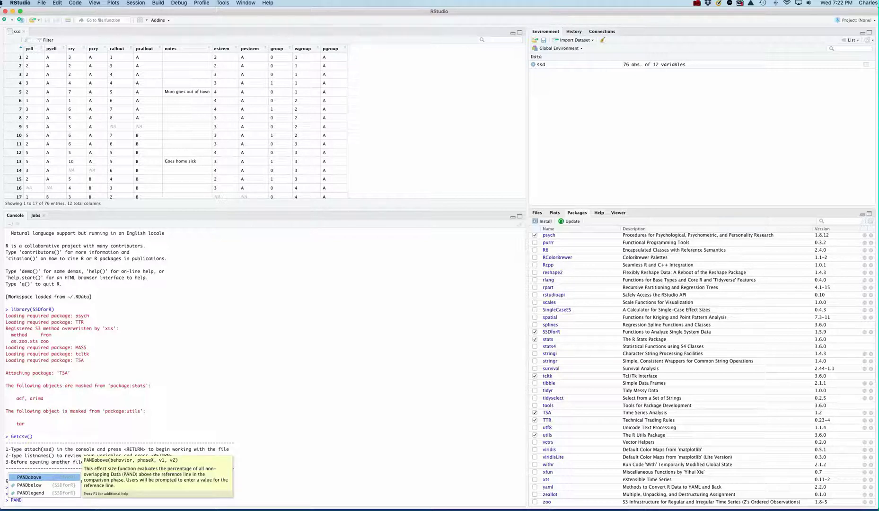
key(Down)
key(Return)
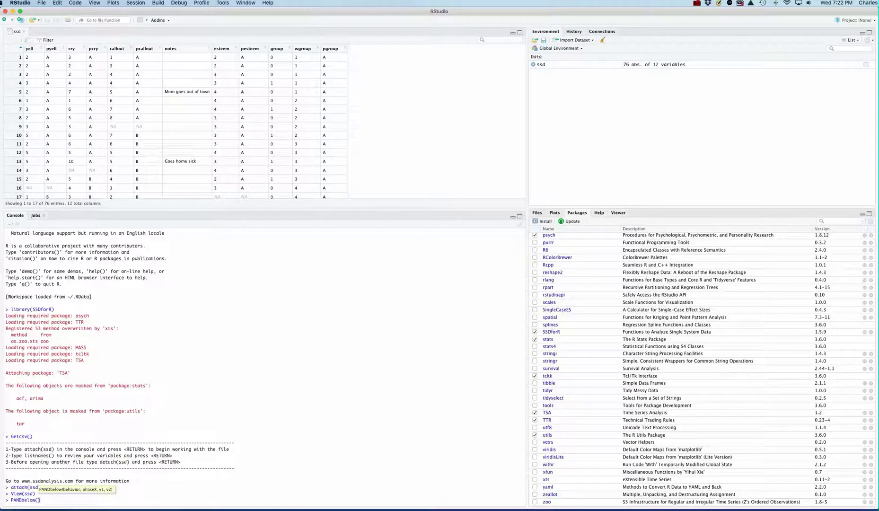
text(yell,pyell)
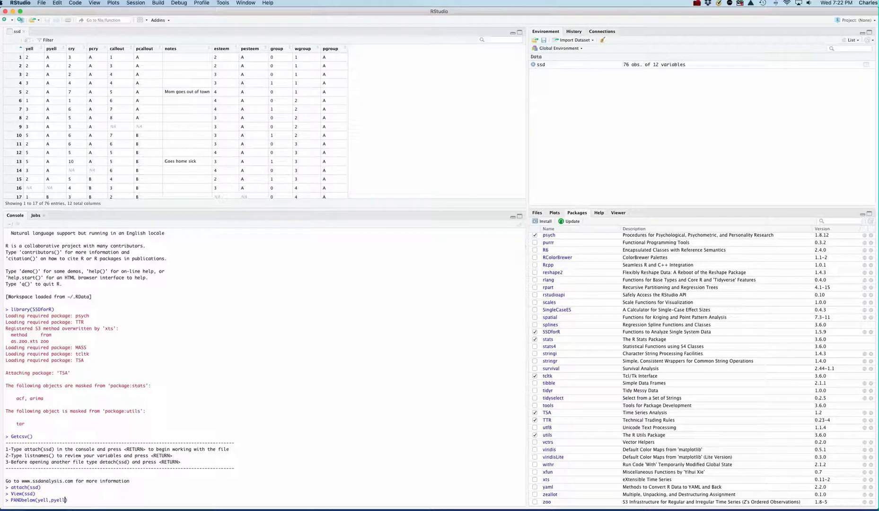
text(,"A","B)
key(Return)
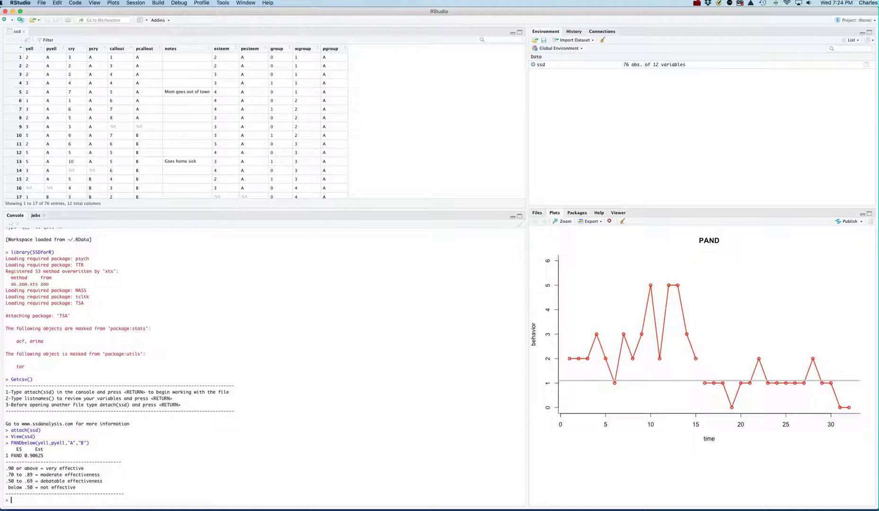
Run ABlines(yell), place a vertical line in the gap between the two phases of the PAND chart, and accept it
text(ABli)
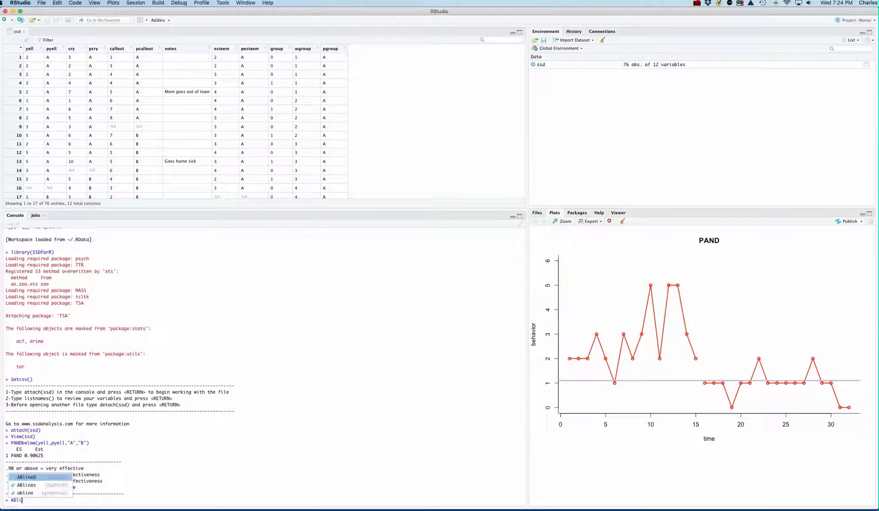
text(nes()
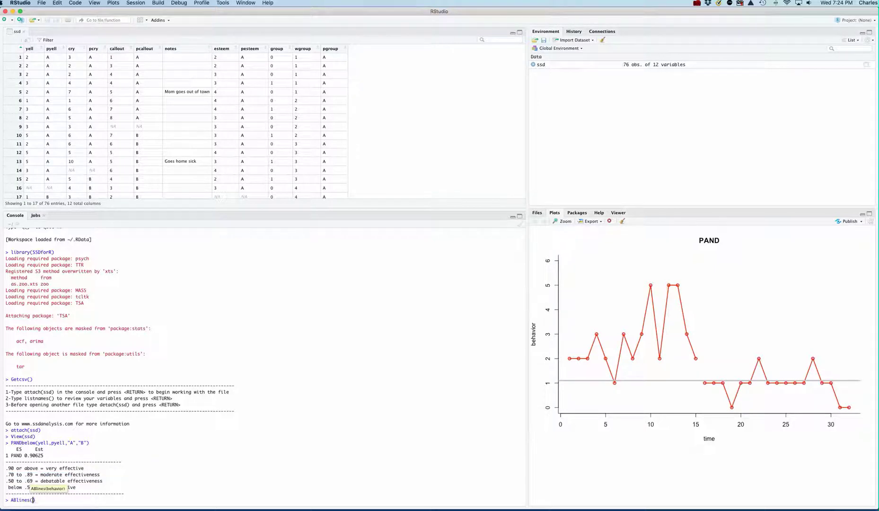
text(yell)
click(699, 386)
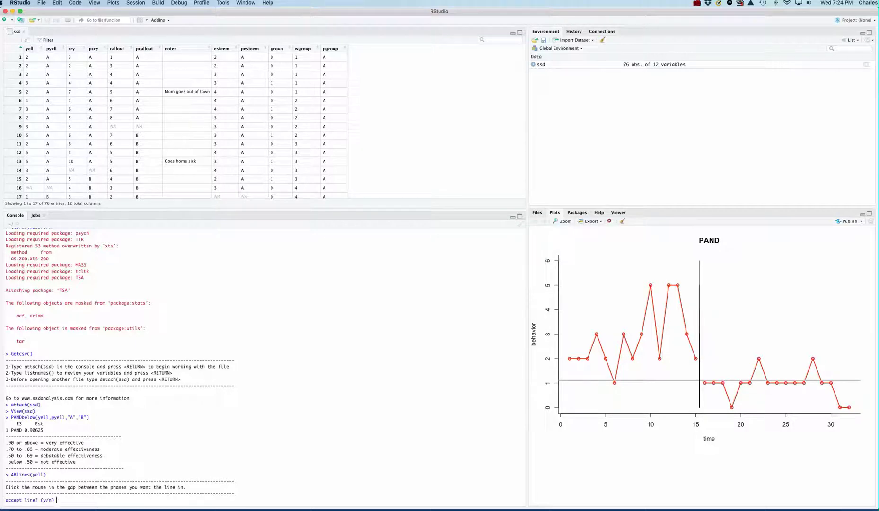
text(y)
key(Return)
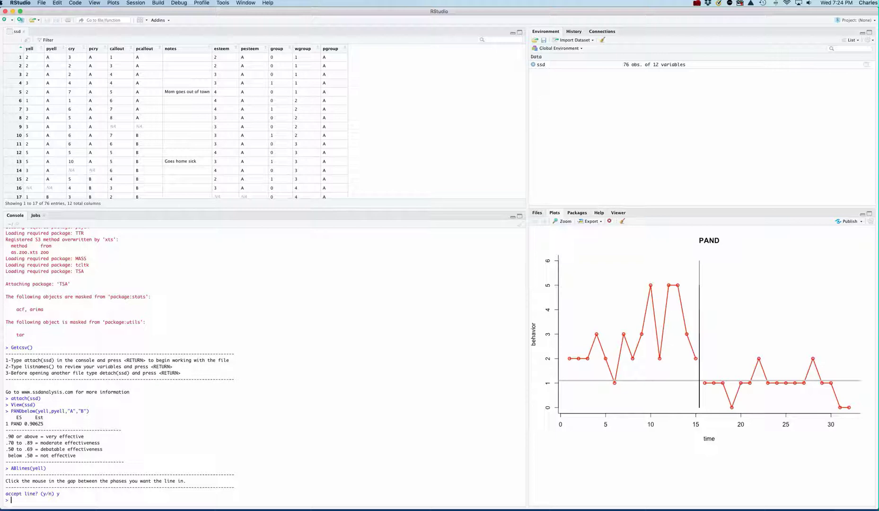
Compute the IRD effect size for yelling between phases A and B by running IRDbelow(yell,pyell,"A","B")
right_click(43, 448)
key(Escape)
text(IRD)
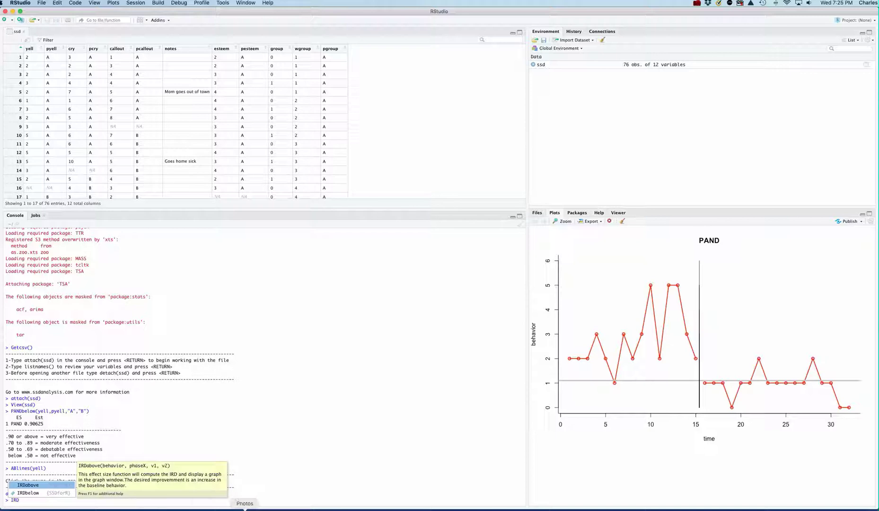
key(Down)
key(Return)
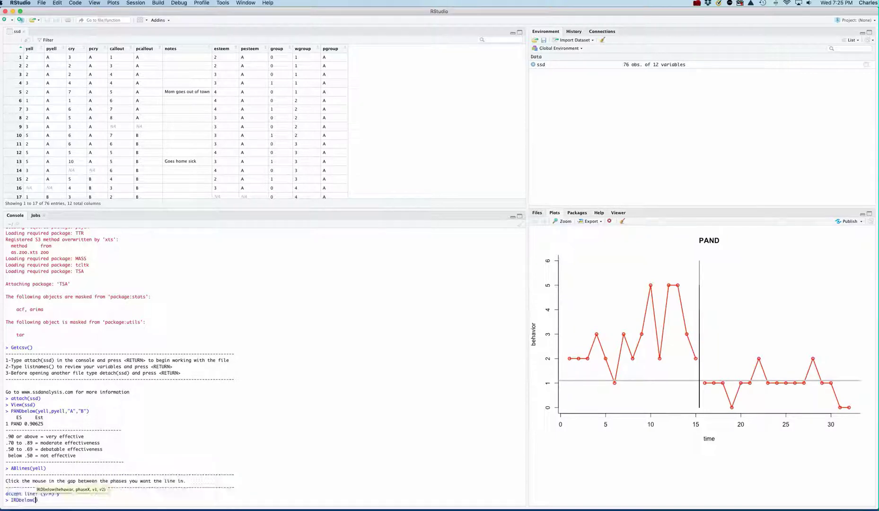
text(yell)
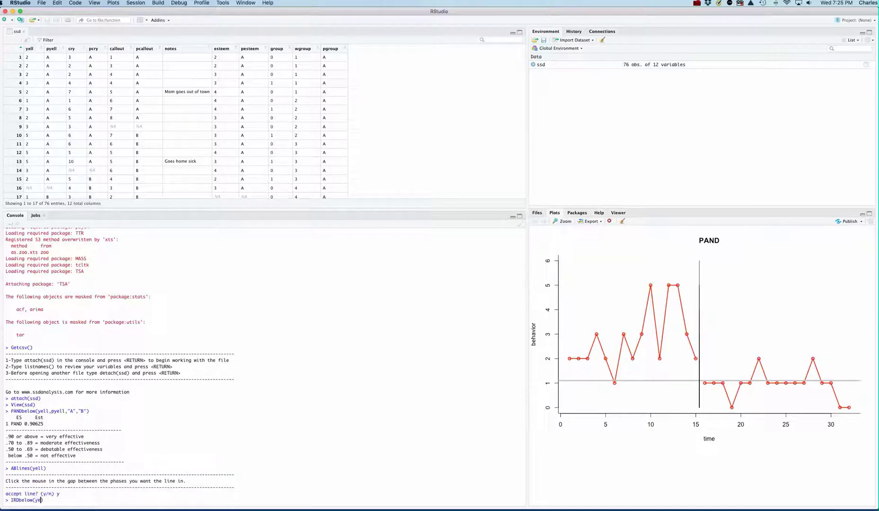
text(,pyell,"A","B)
key(Return)
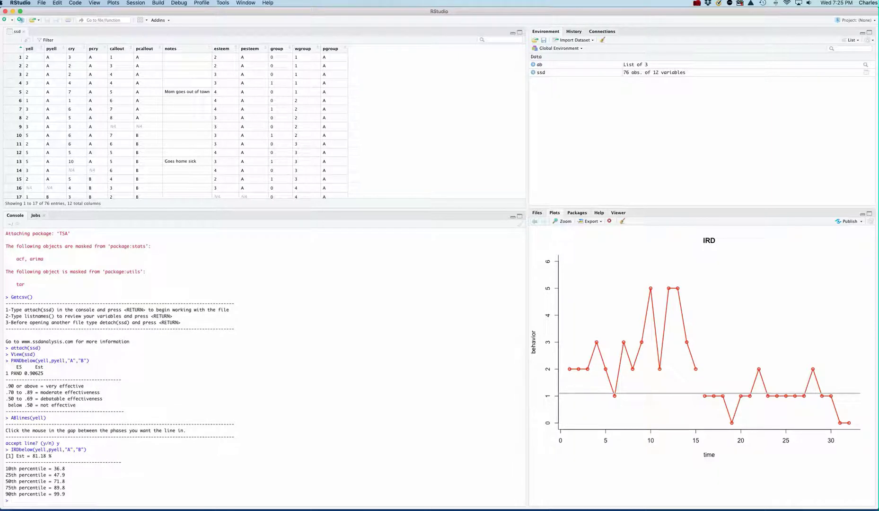
scroll(265, 367, up, 2)
scroll(265, 367, down, 2)
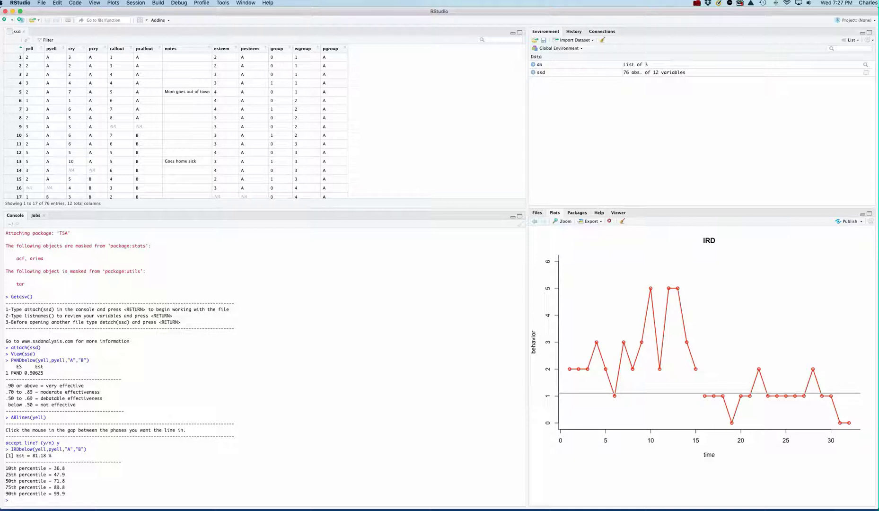
click(697, 2)
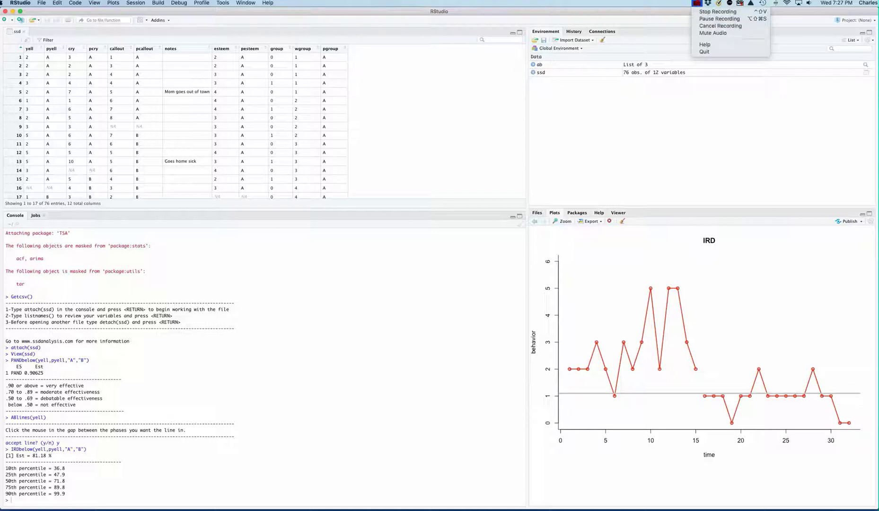